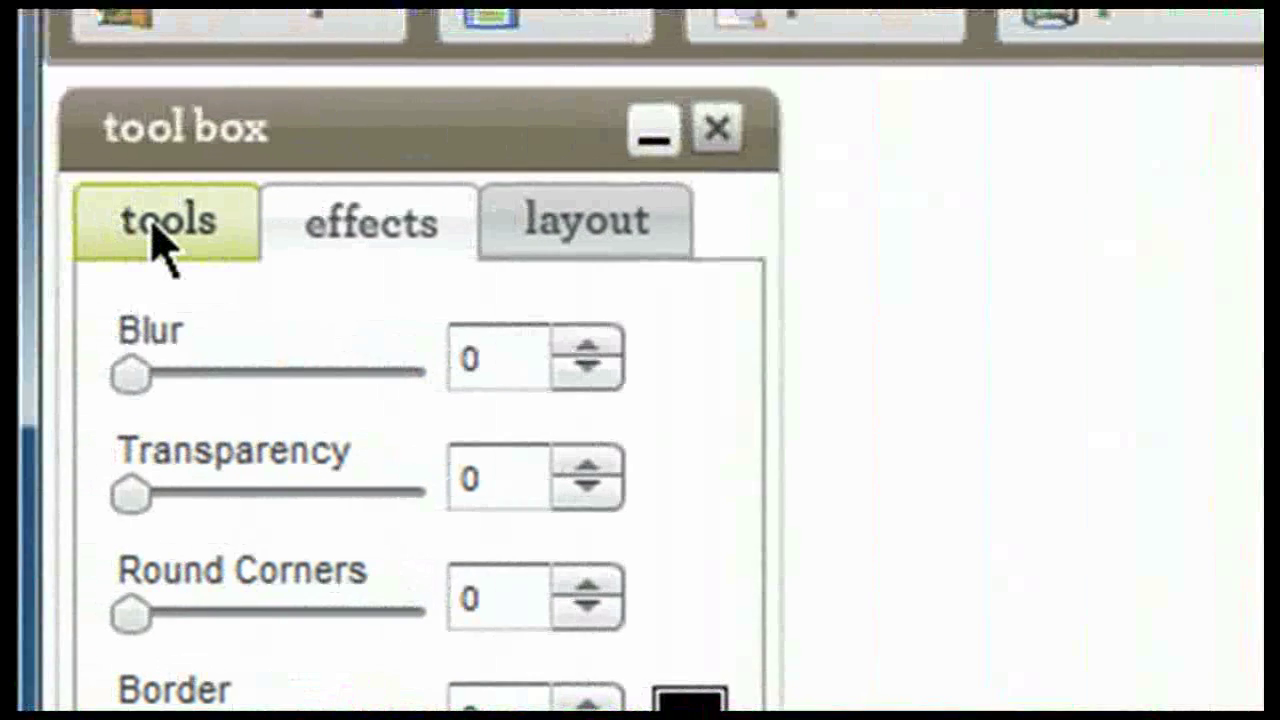
Change the story text from Dauphine 18 to the Journaling font at size 34
left_click(152, 232)
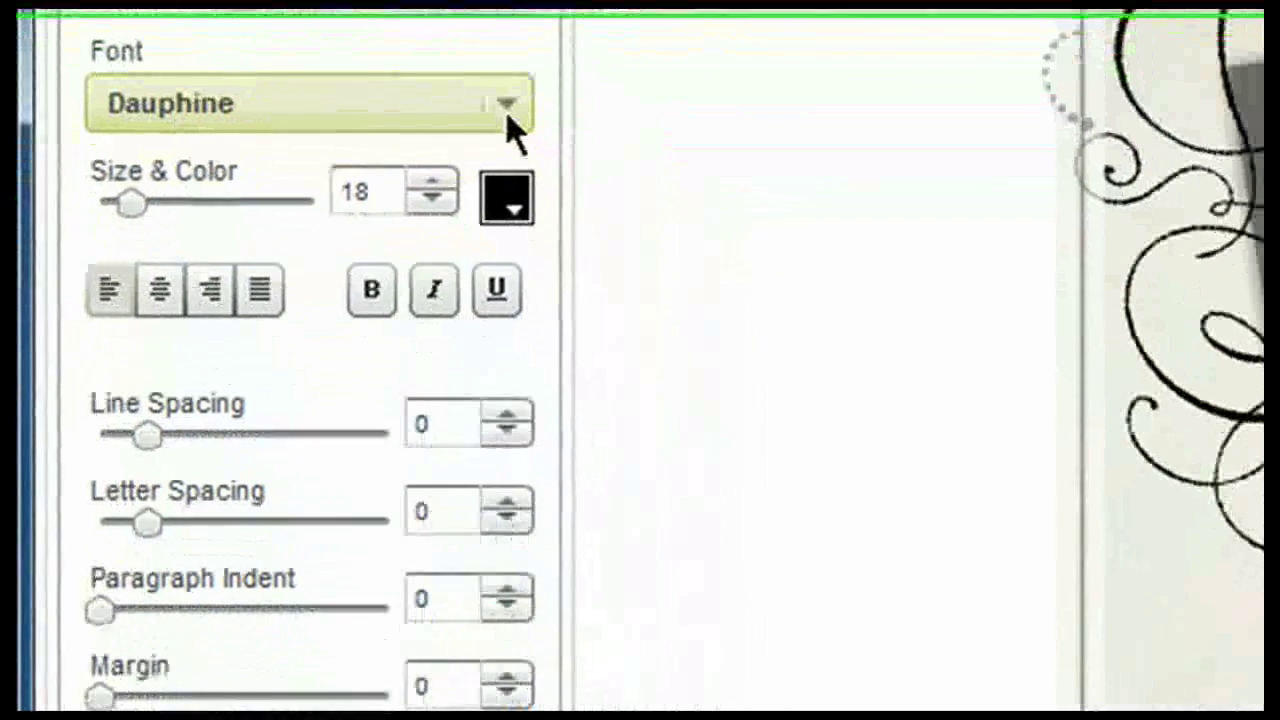
left_click(616, 290)
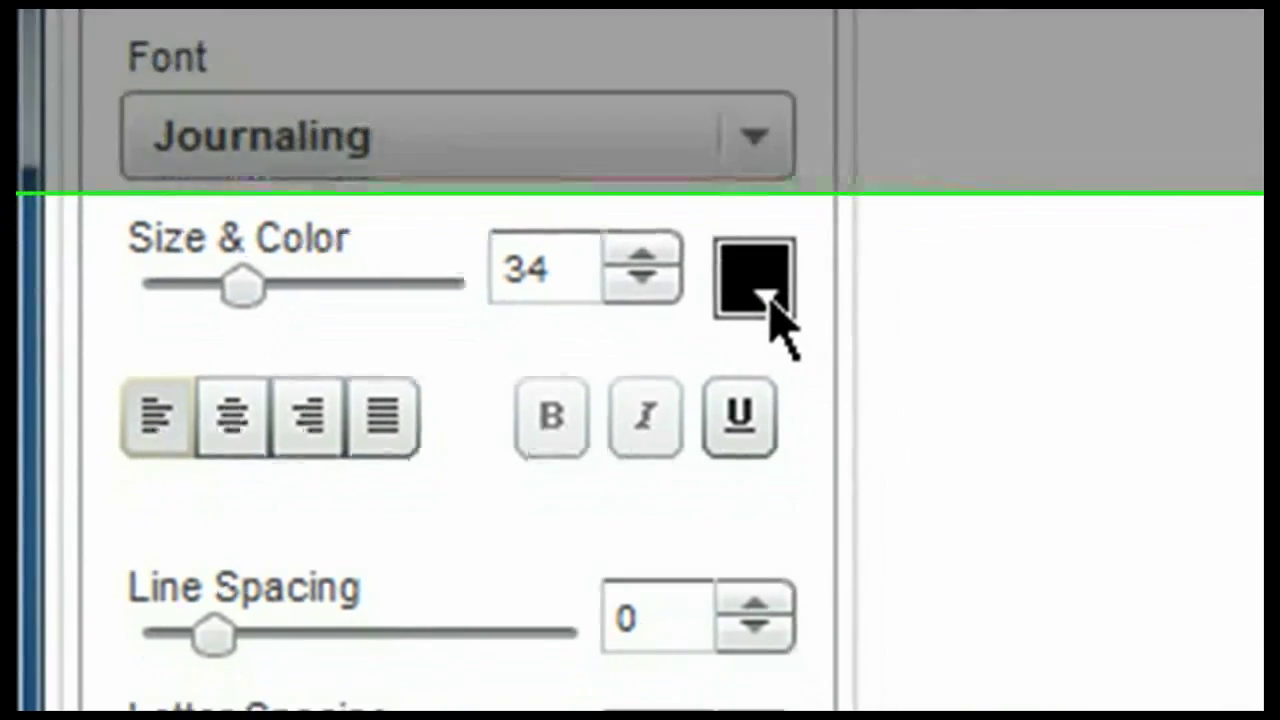
Change the story text colour from black to dark red 990000
left_click(803, 345)
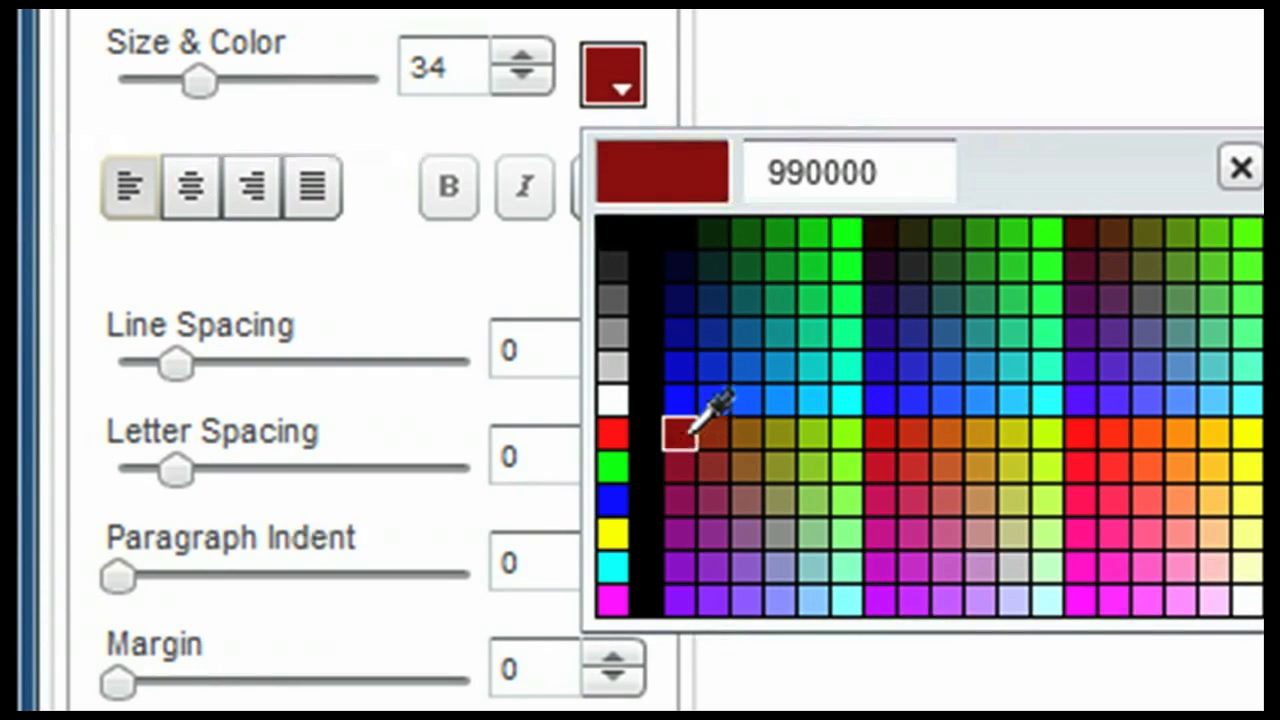
left_click(697, 428)
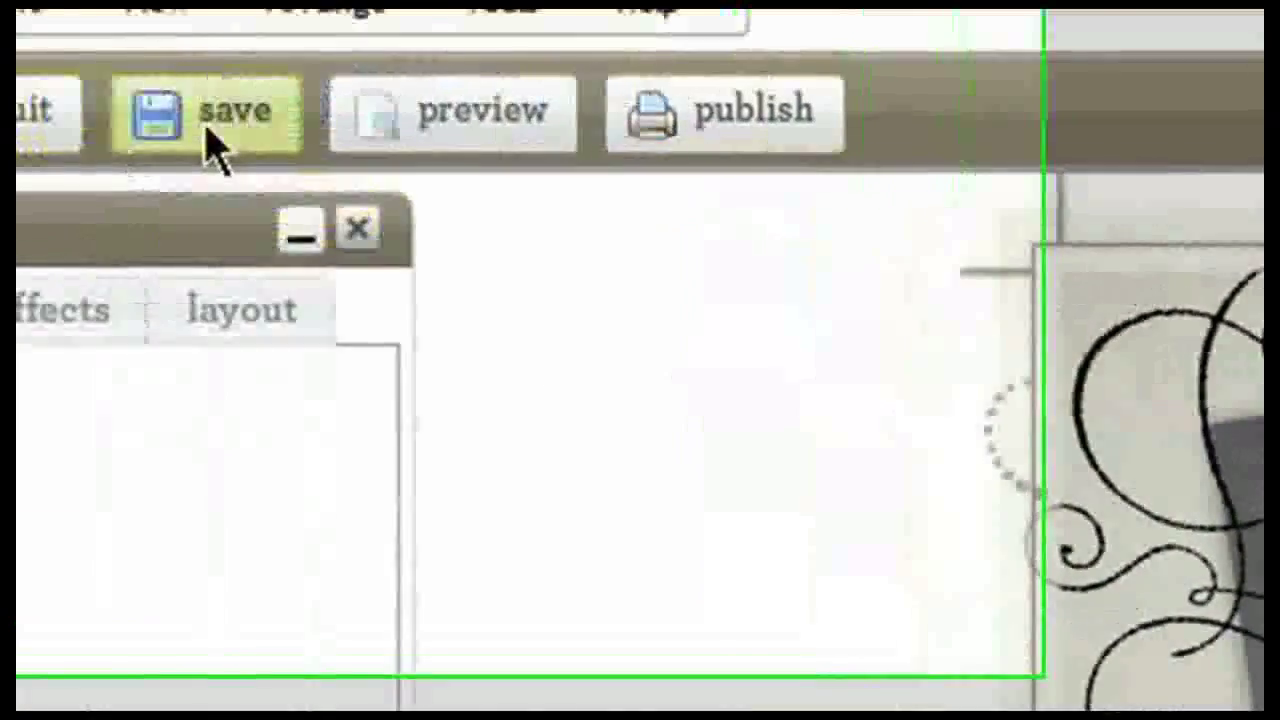
Save the wedding book project with the font and colour changes
left_click(215, 145)
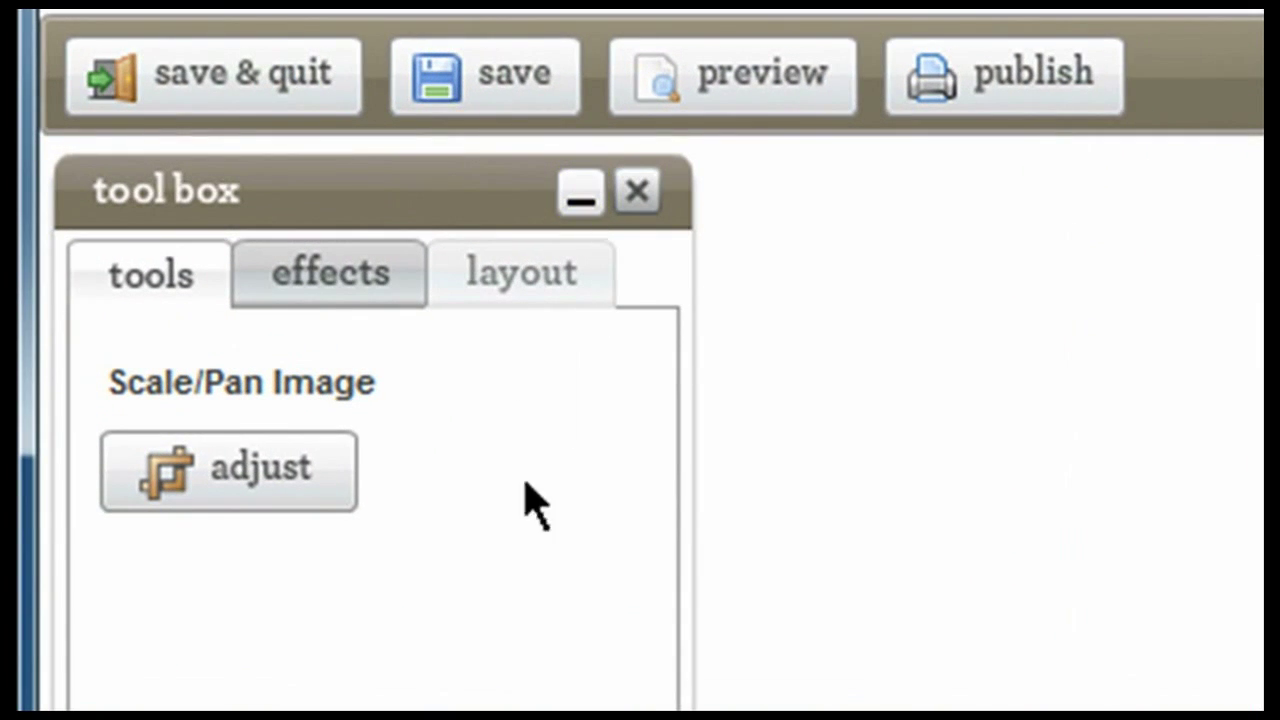
Open the photo's Scale/Pan Image adjustment, then scroll back up to the His Story title
left_click(287, 475)
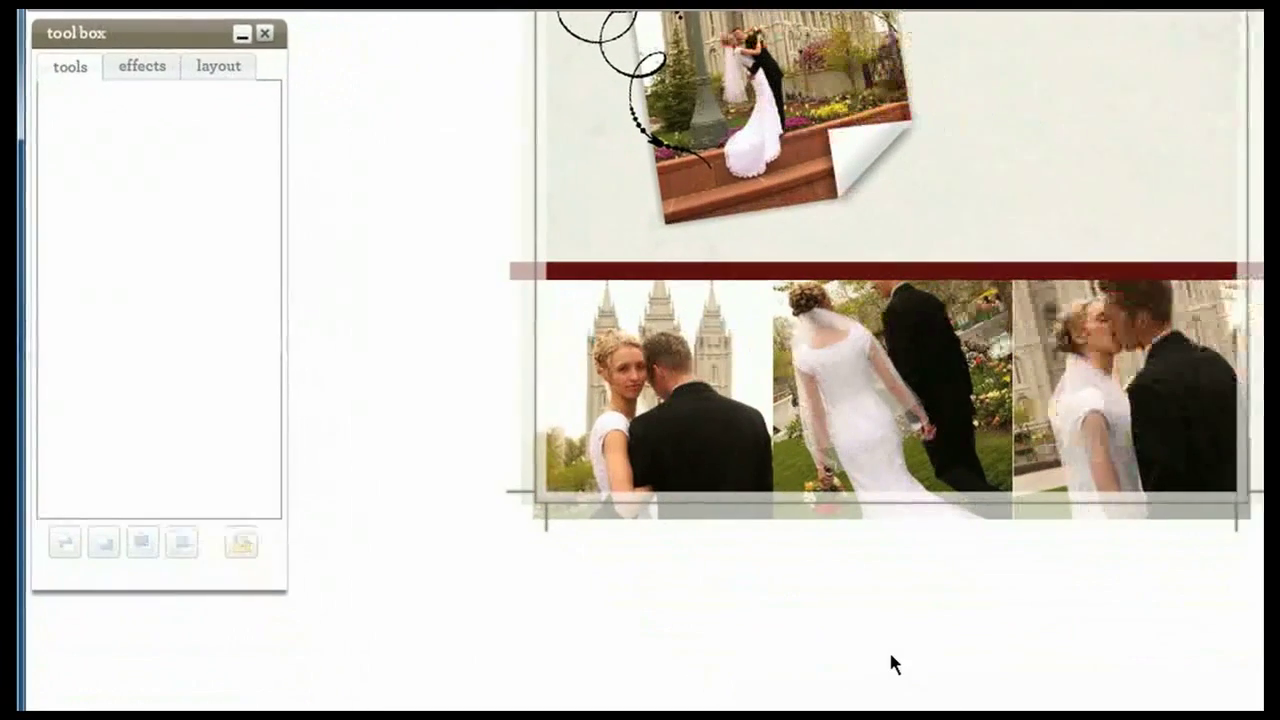
scroll(880, 360, "up", 3)
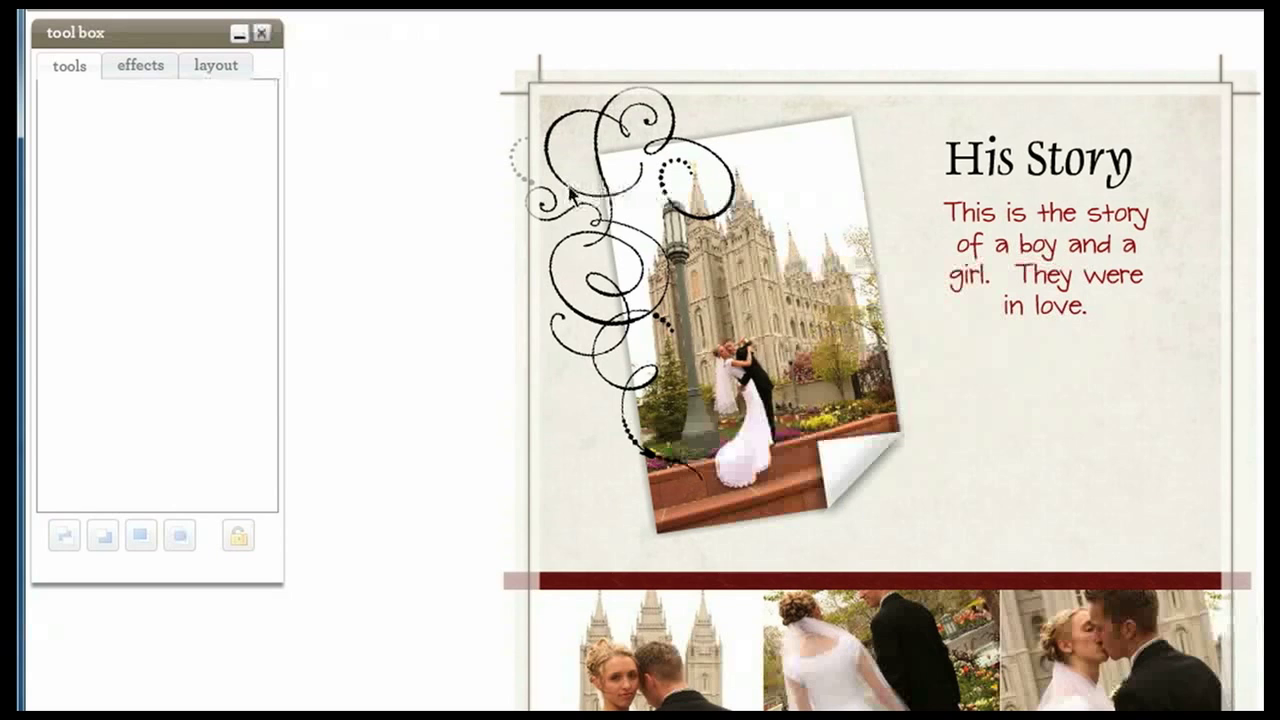
Unlock the tilted temple photo beside the His Story title, then start publishing the book
left_click(549, 160)
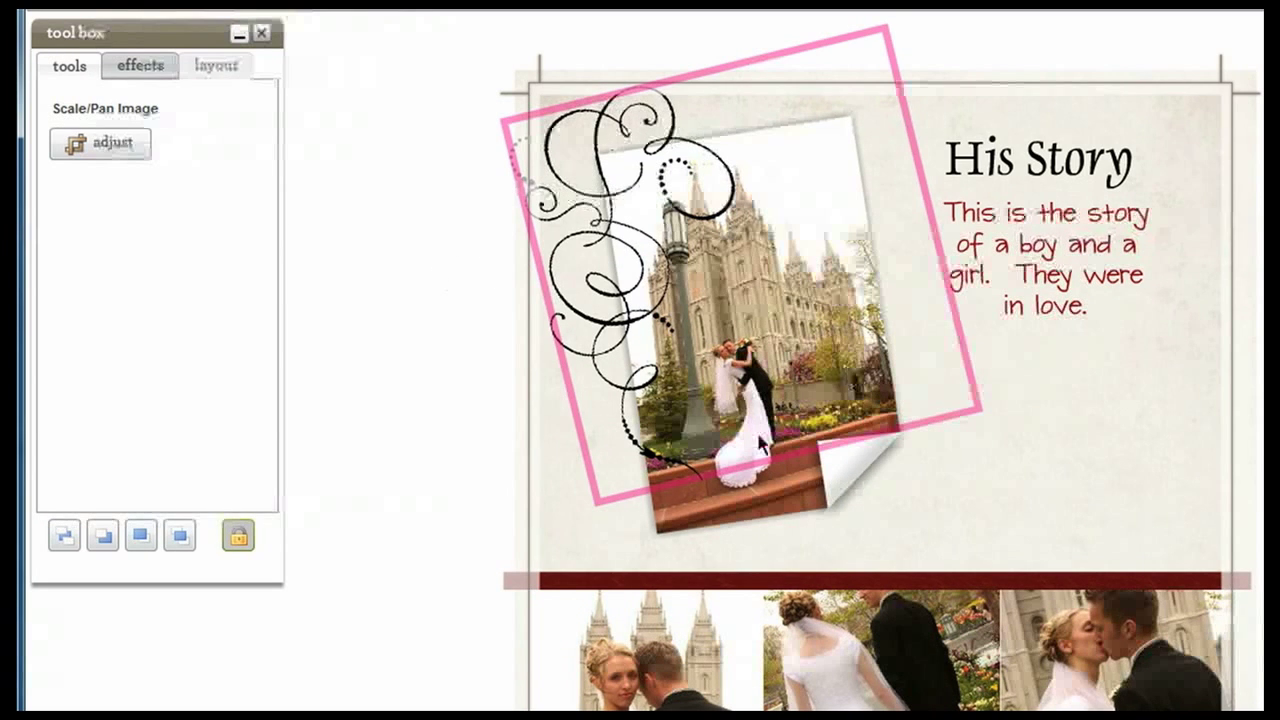
left_click(238, 537)
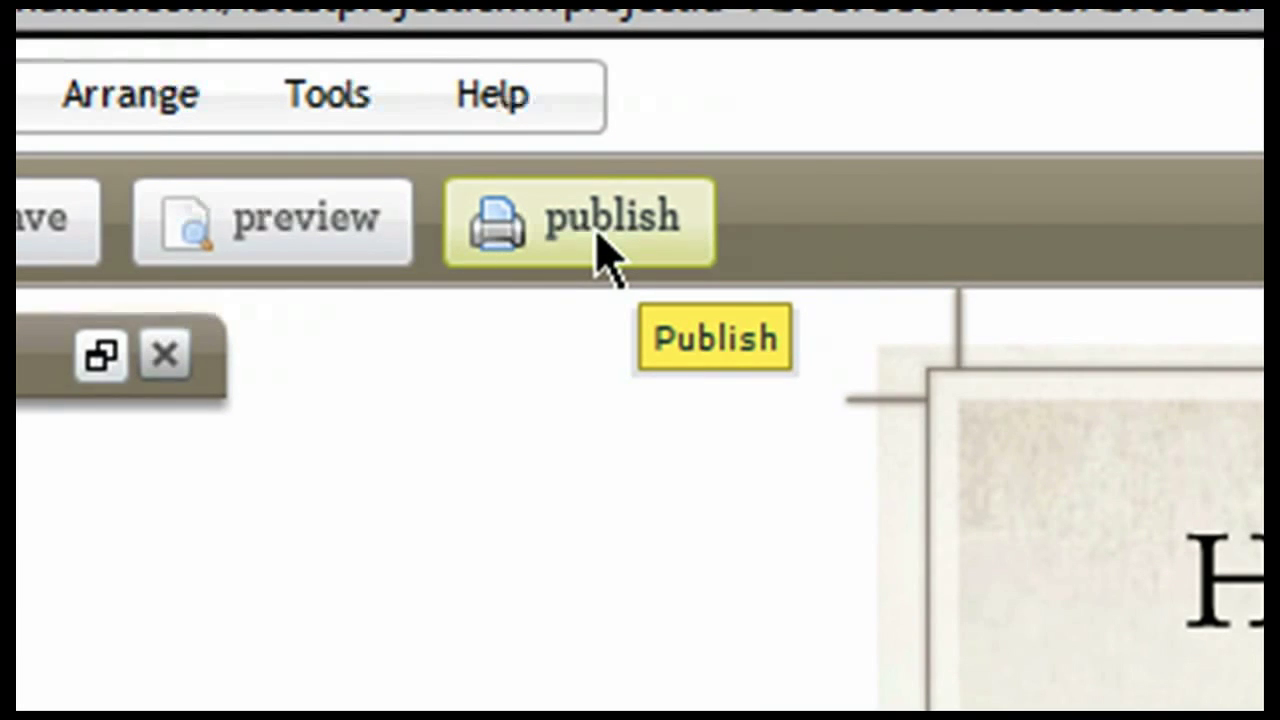
left_click(600, 242)
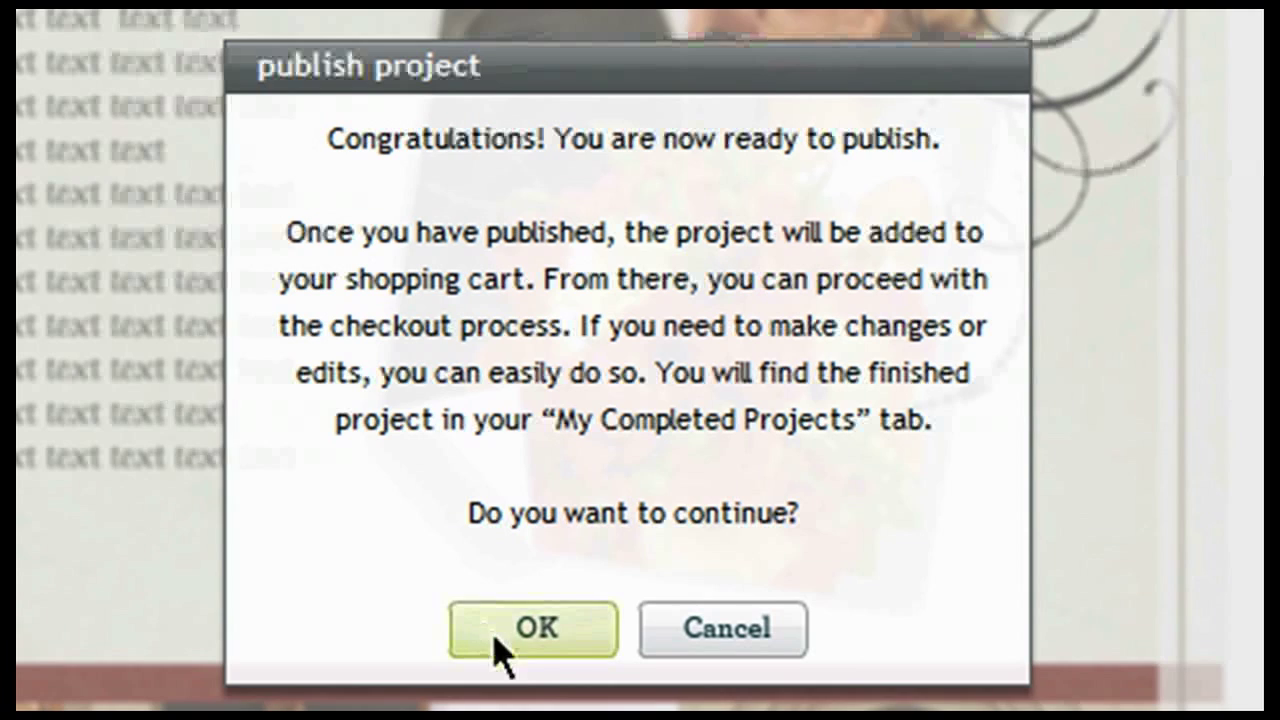
Confirm the publish dialog to reach the project preview page
left_click(537, 628)
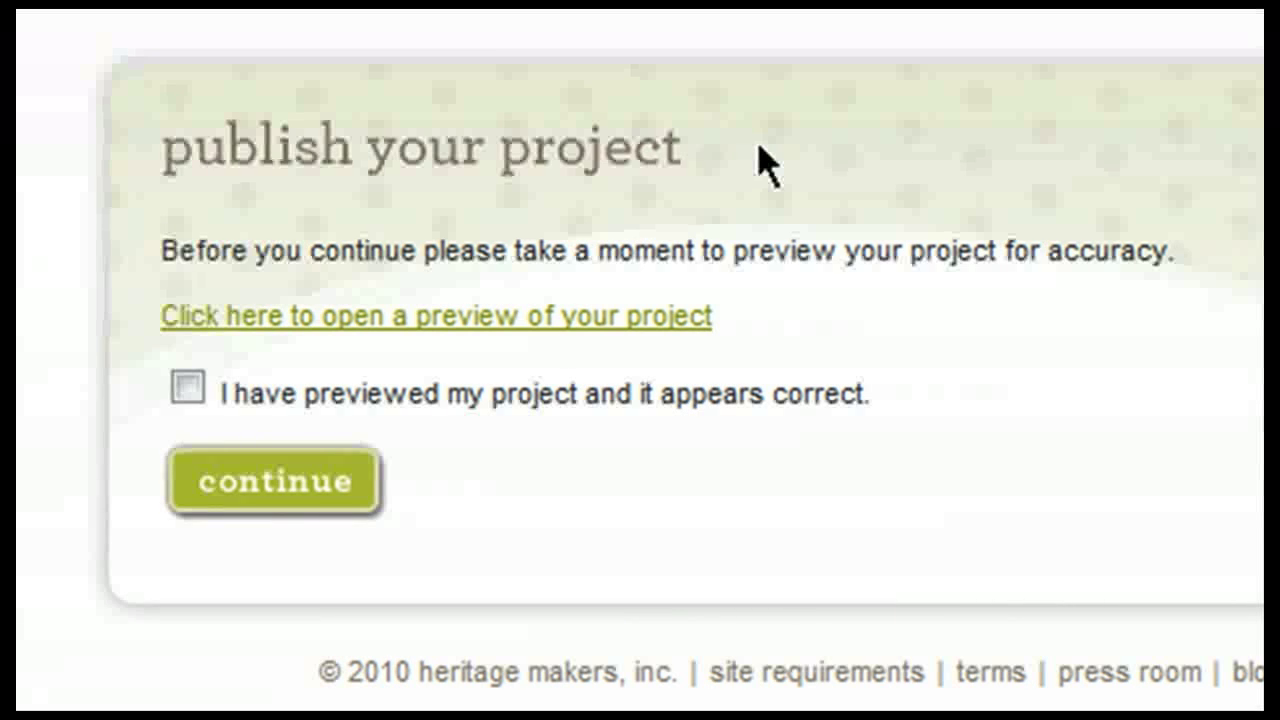
left_click(645, 316)
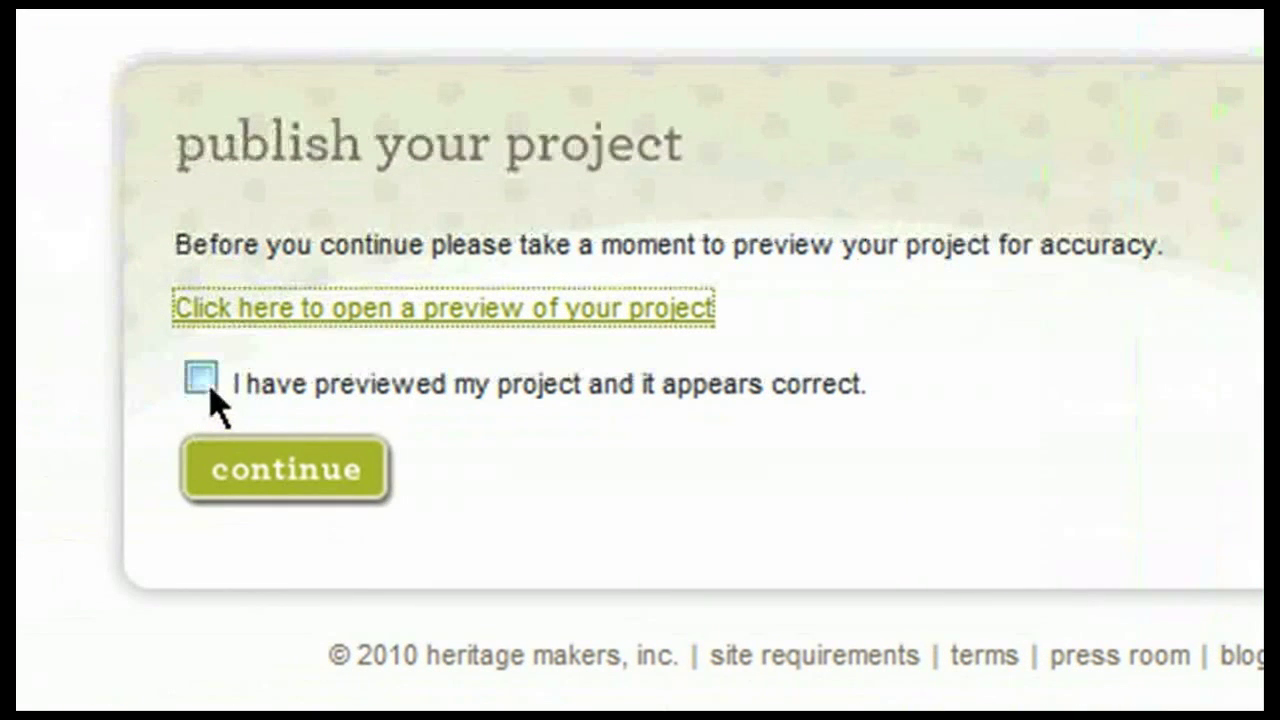
left_click(207, 386)
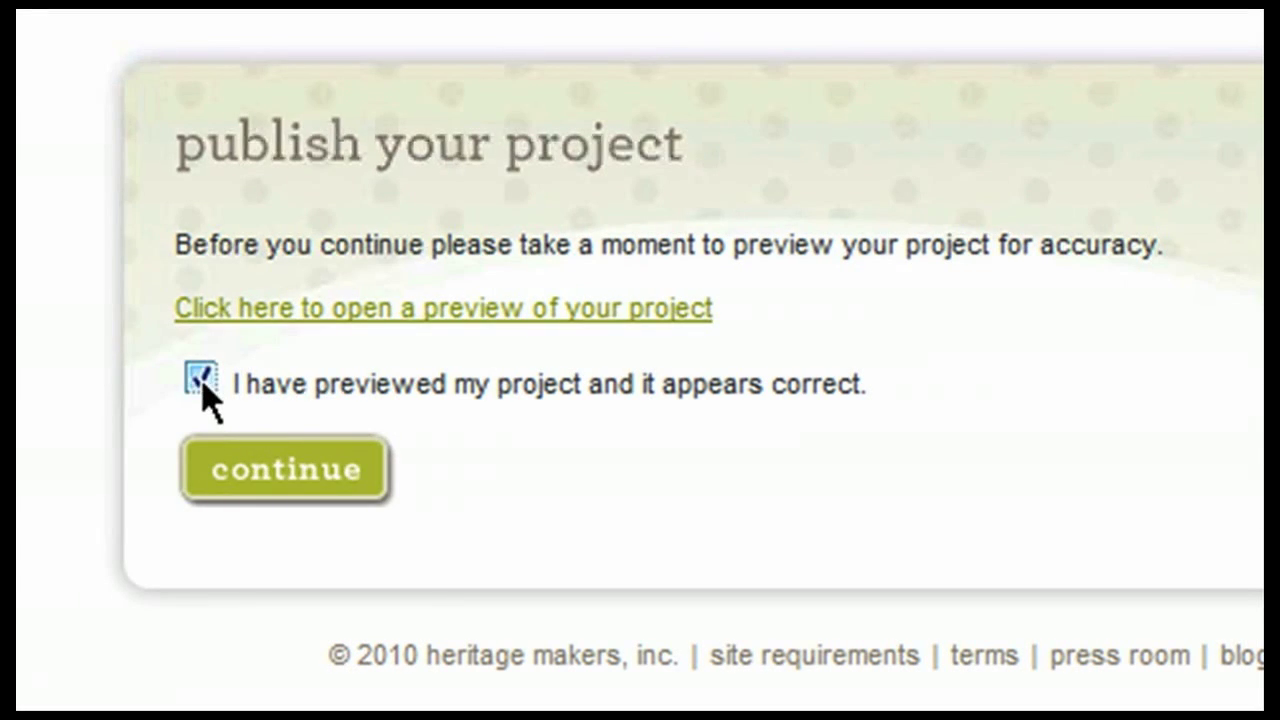
Add the Red and Black Romance 8x8 album at $49.95 to the cart, without upgrades or coupon
left_click(297, 483)
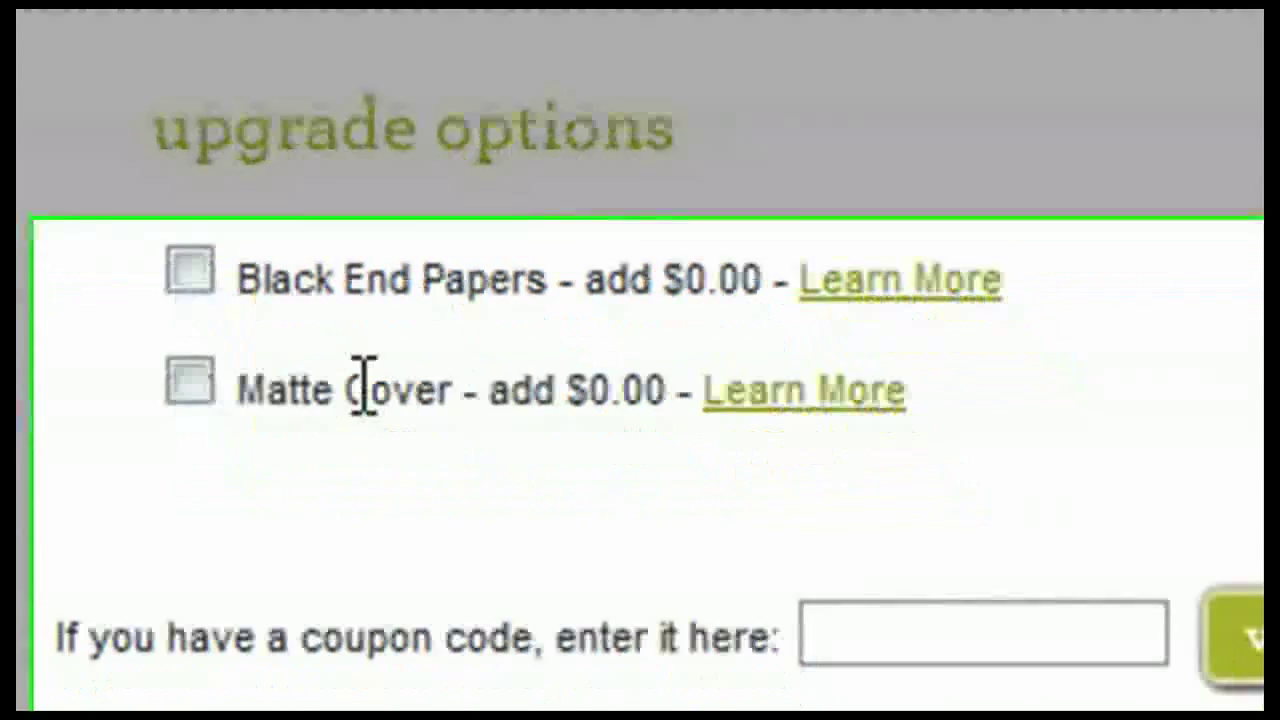
left_click(876, 503)
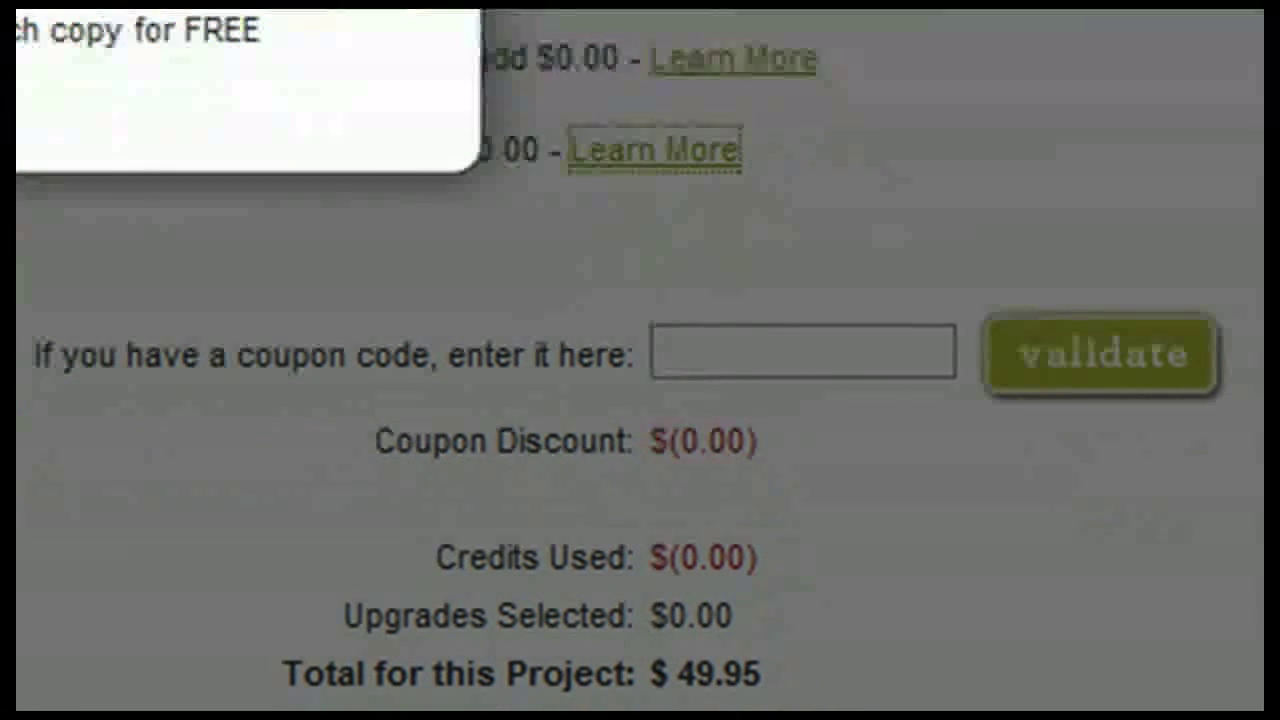
left_click(497, 334)
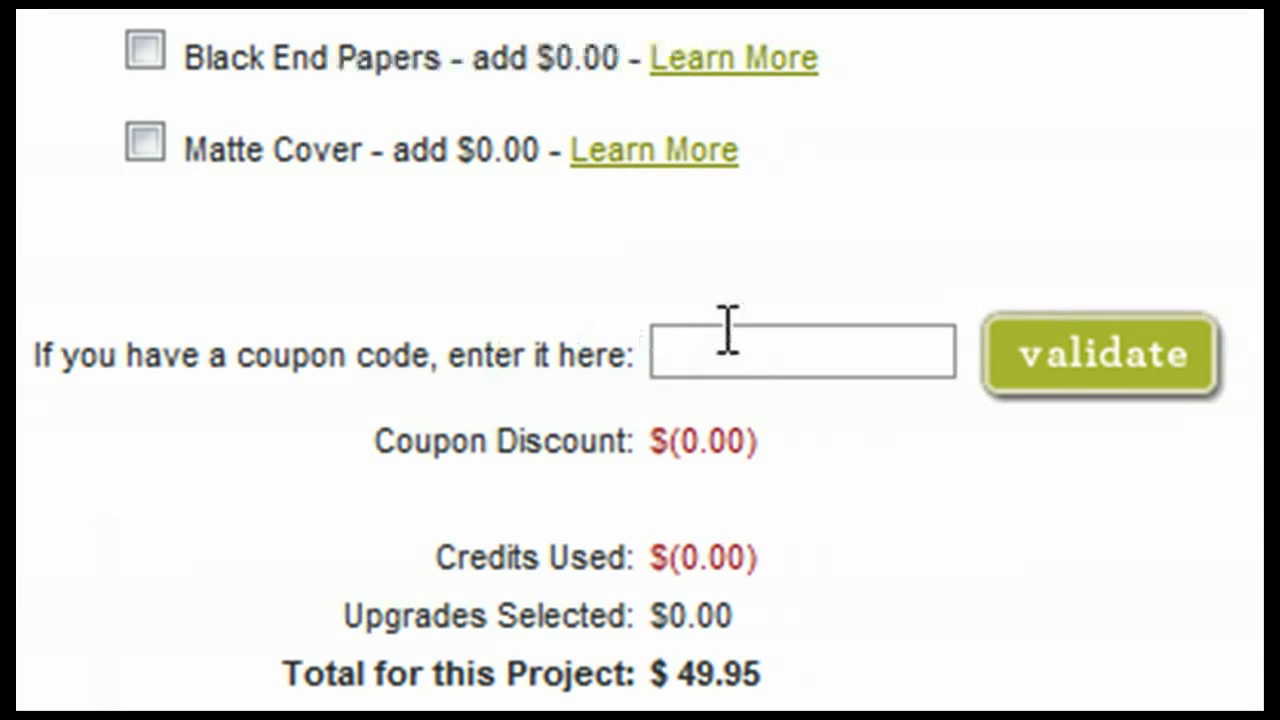
left_click(730, 360)
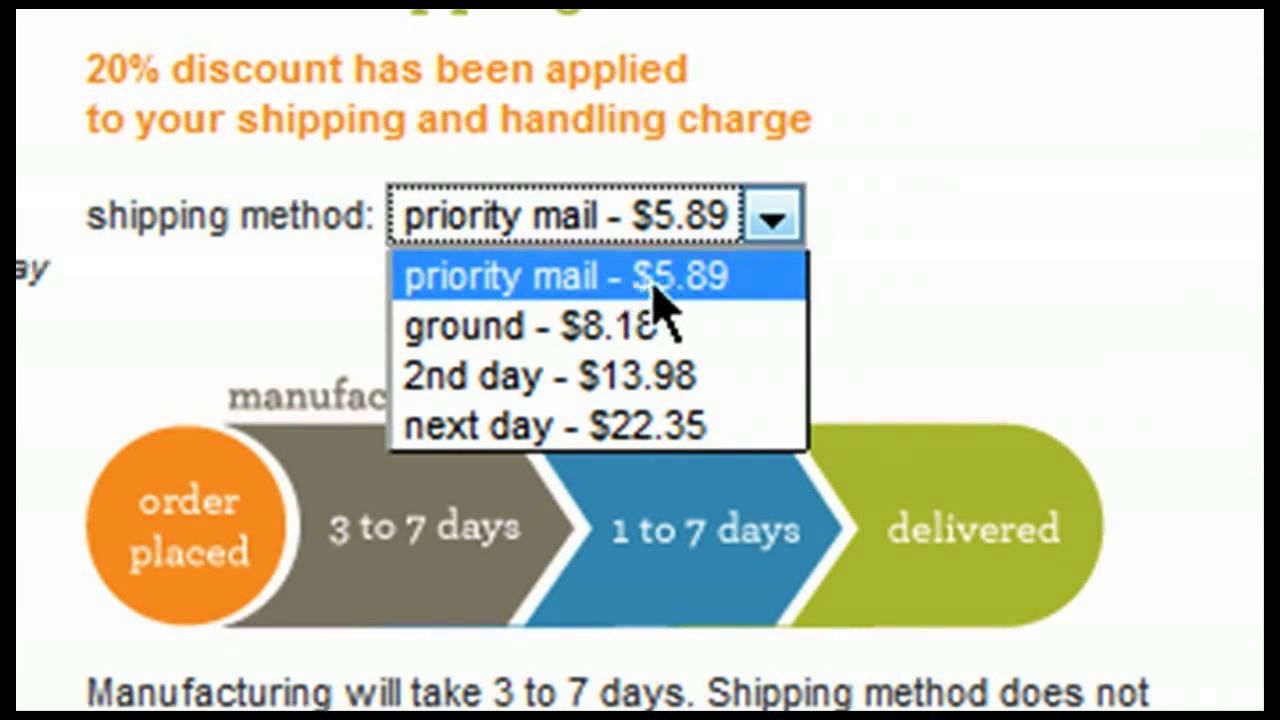
left_click(771, 284)
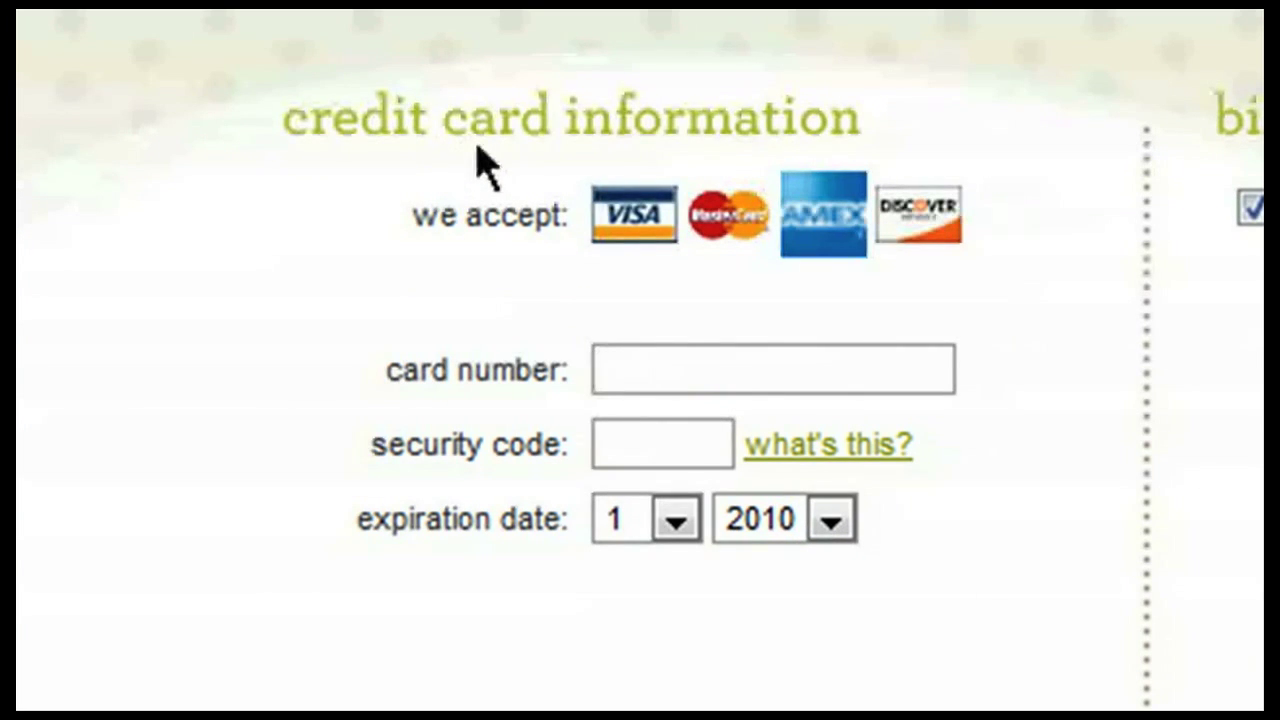
Enter the card number and security code, with expiry month 12 and year 2011
left_click(657, 369)
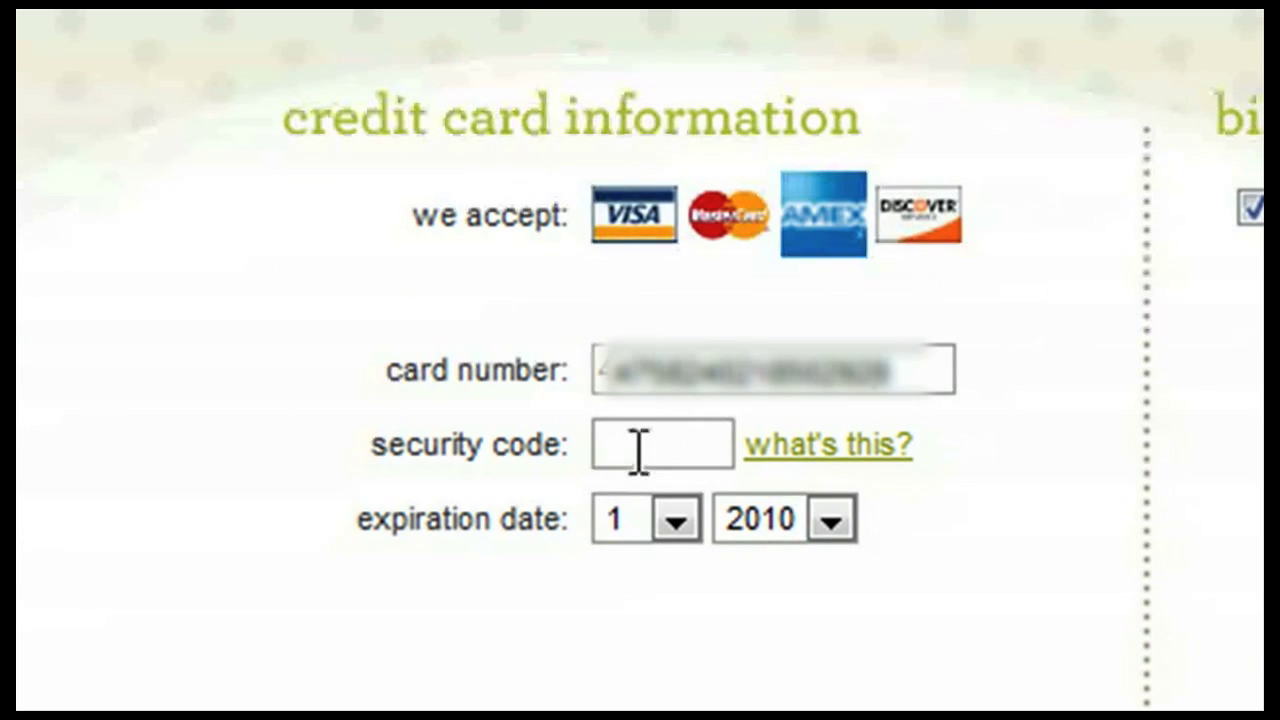
left_click(643, 443)
left_click(676, 526)
key("1")
key("2")
key("Return")
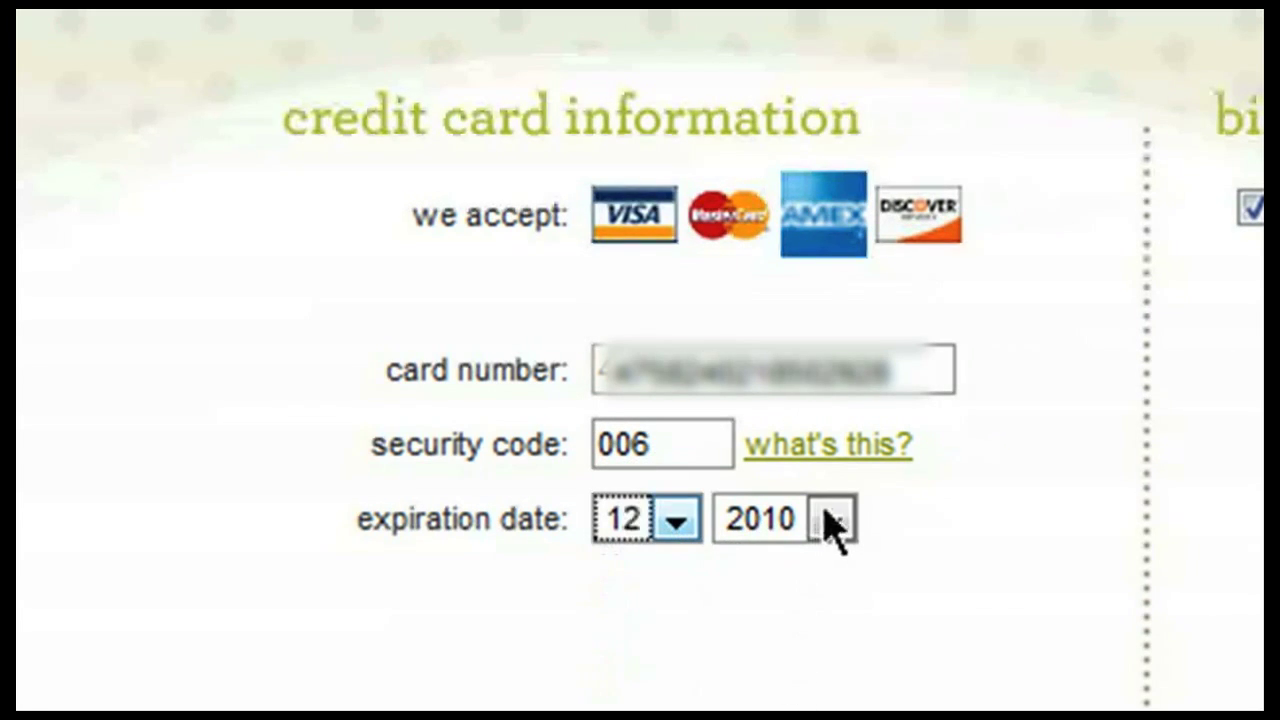
left_click(829, 521)
left_click(808, 610)
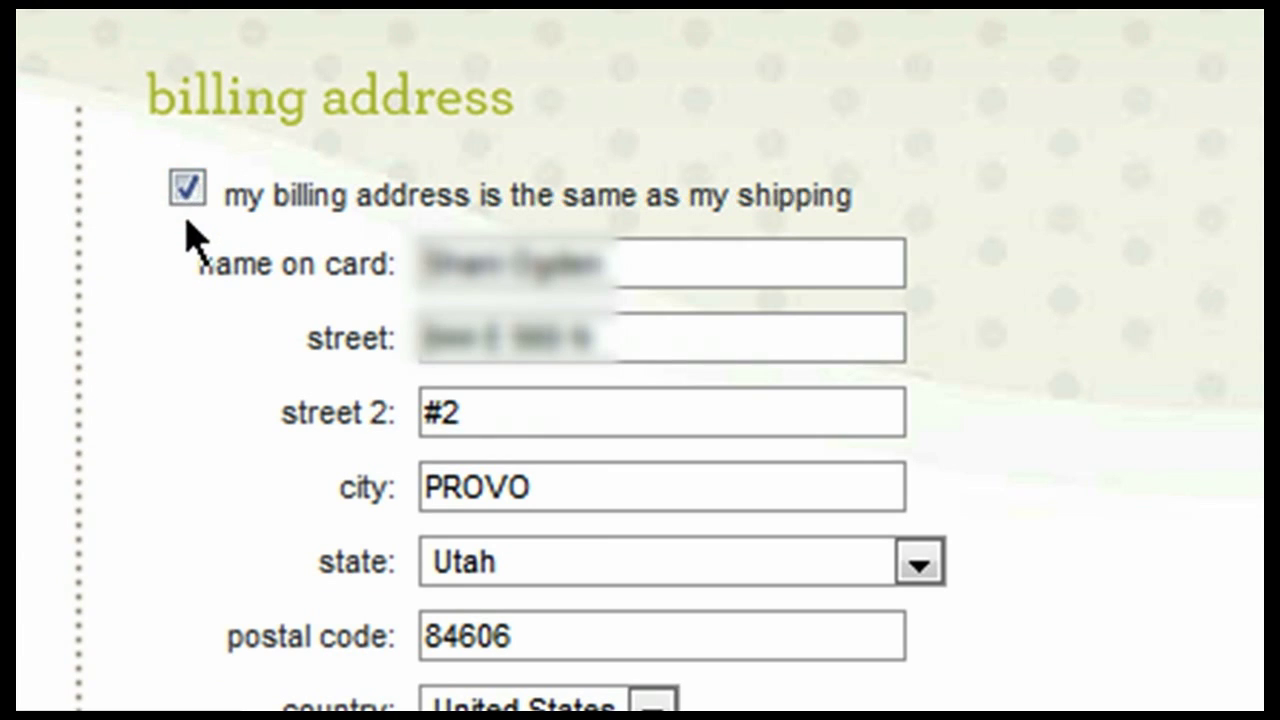
Keep the billing address the same as the shipping address
left_click(186, 192)
key("space")
left_click(180, 395)
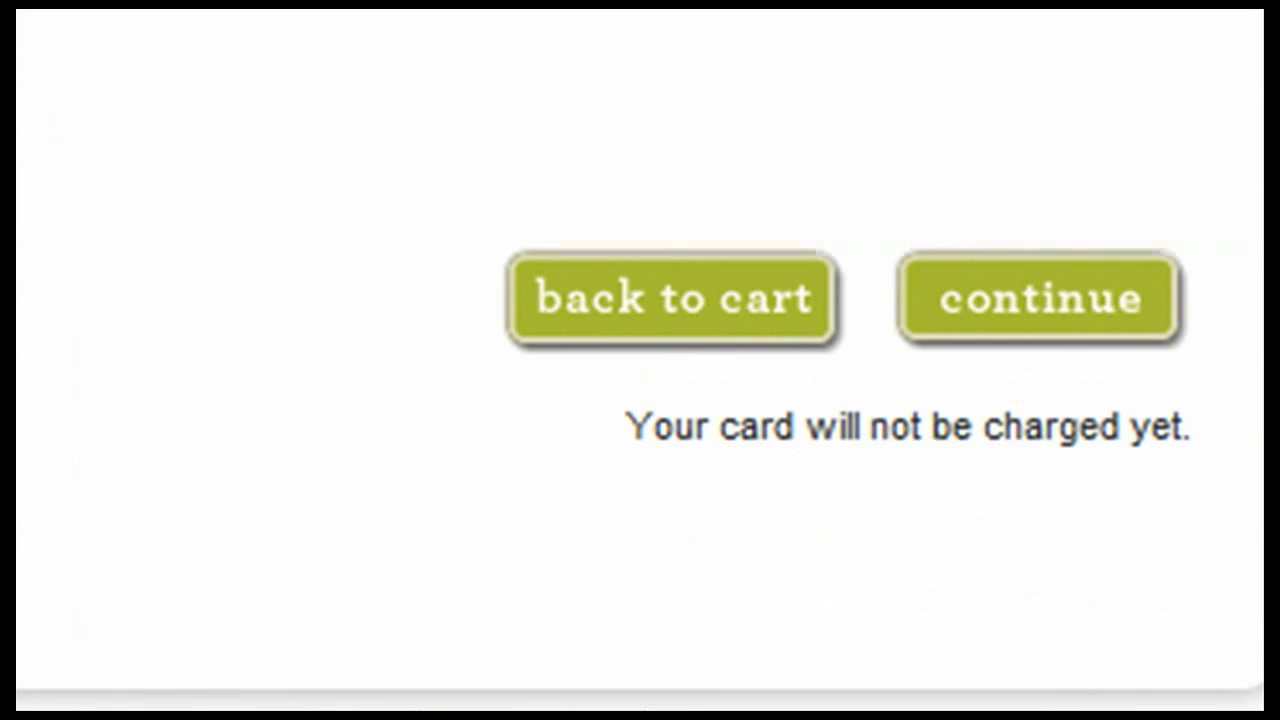
Review the order and place it at the $59.61 grand total
left_click(1071, 330)
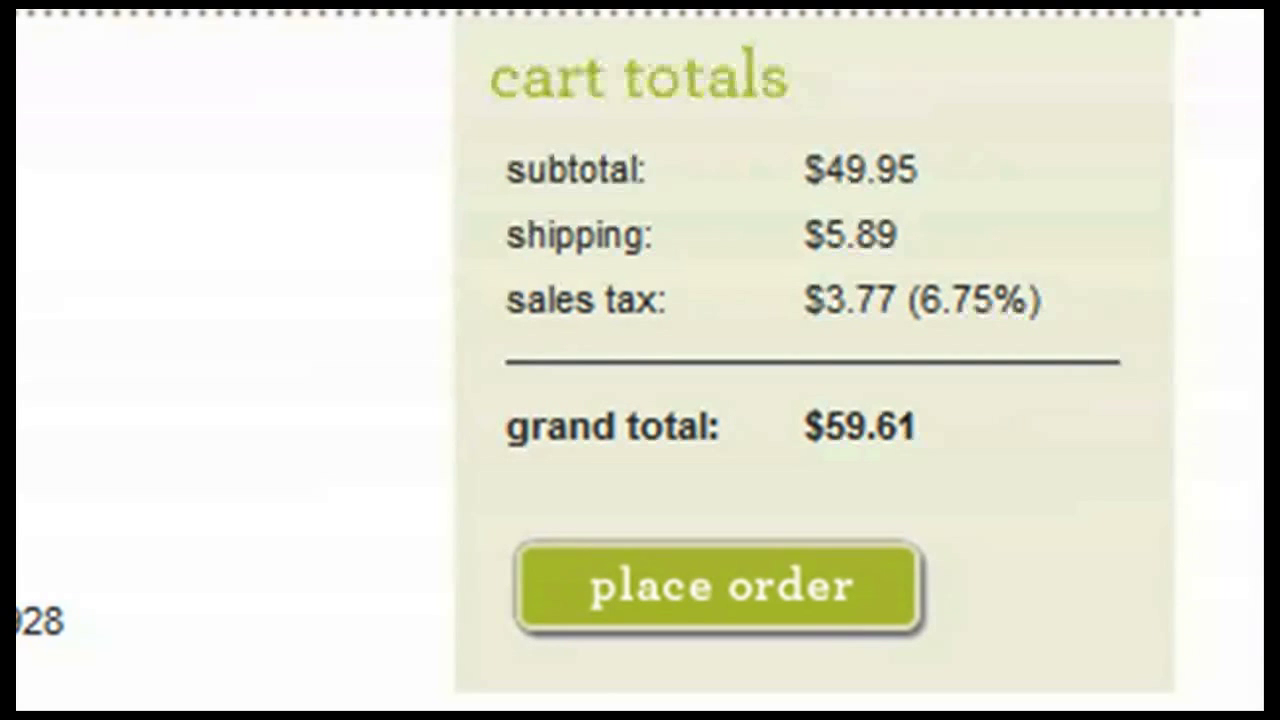
left_click(684, 597)
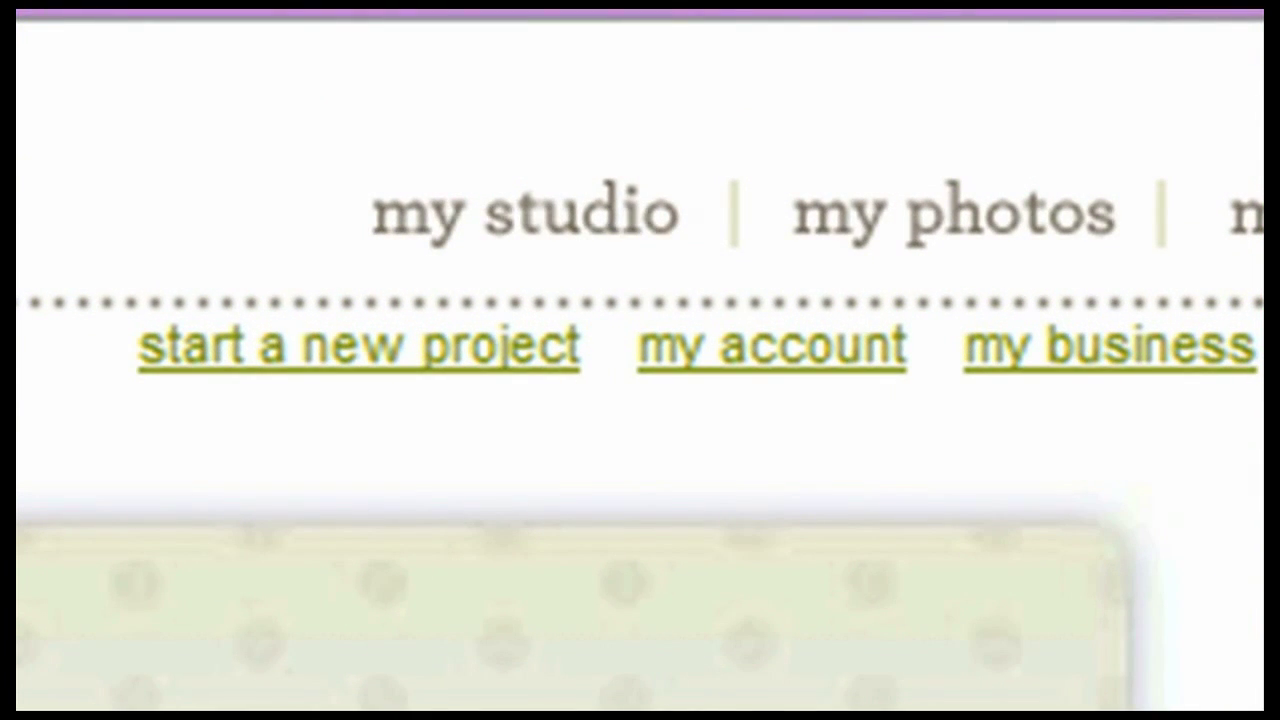
View My Account's Order History showing the pending $59.61 order from Apr 12, 2010
left_click(760, 346)
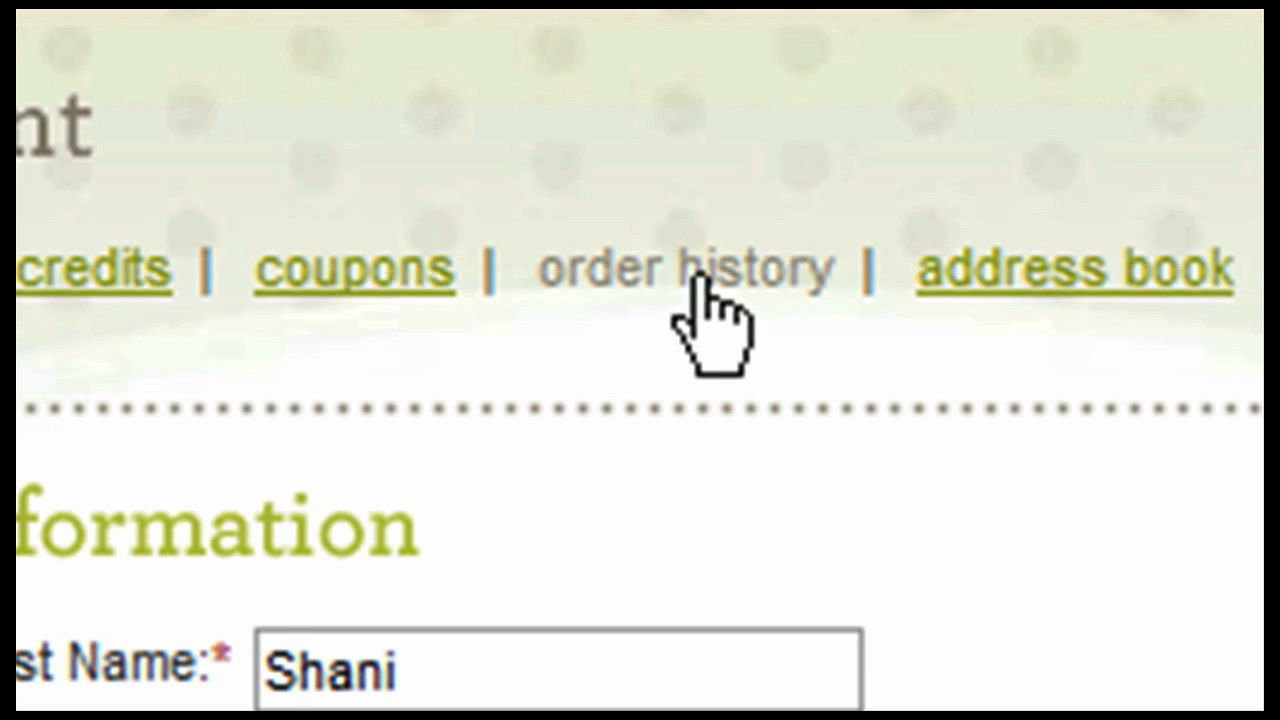
left_click(700, 280)
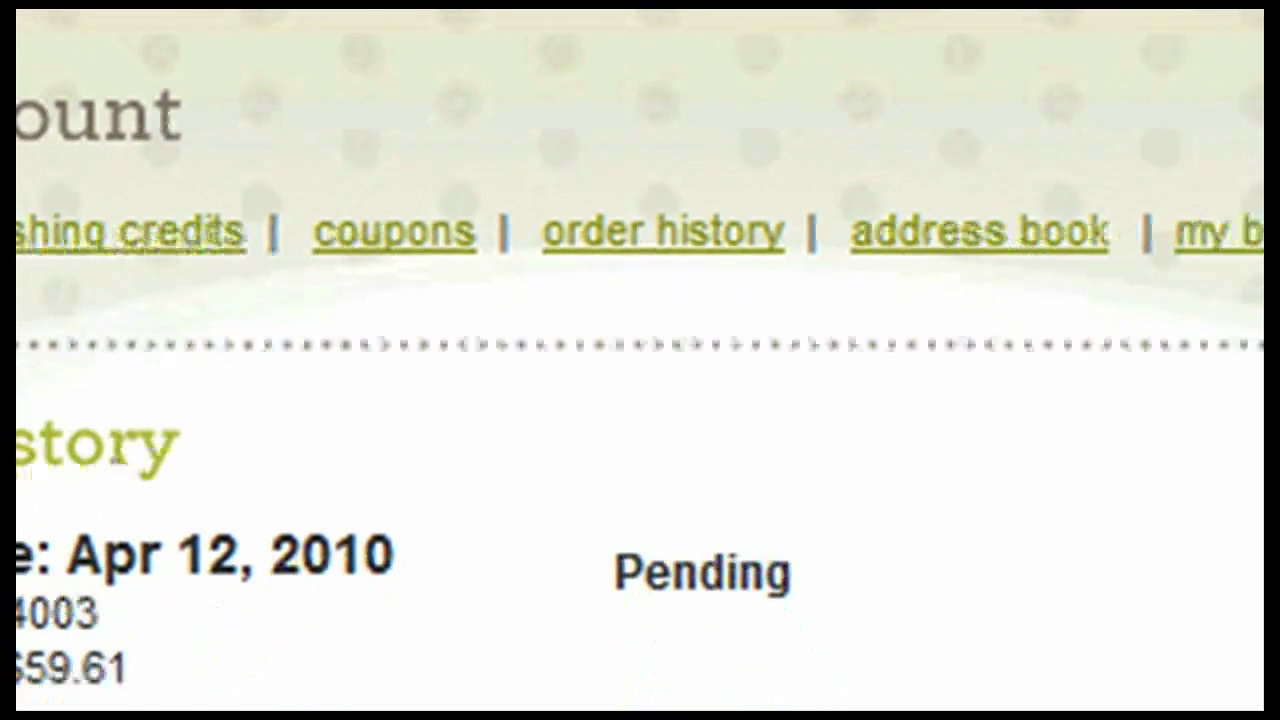